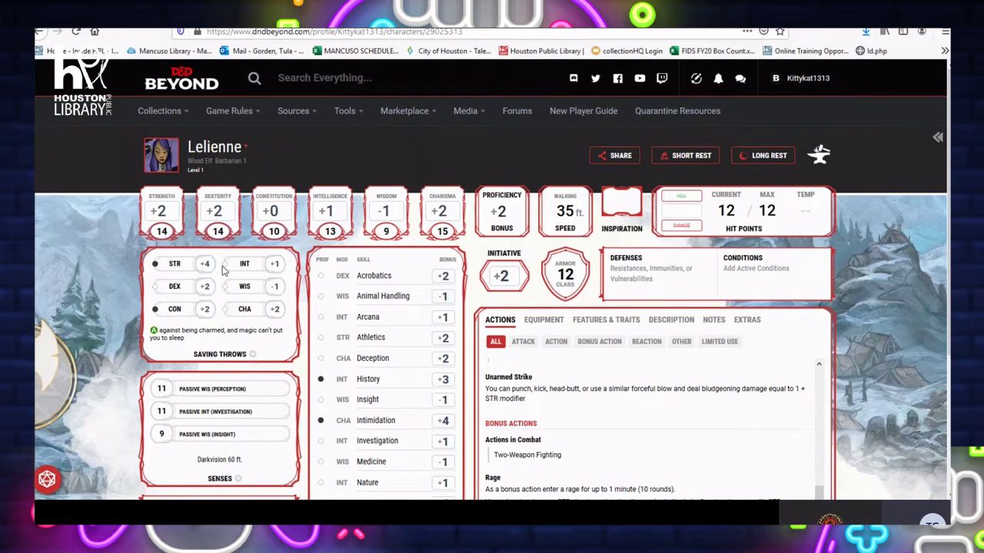
Scroll down Lelienne's character sheet and expand the D4–D100 dice roller at the bottom left
scroll(63, 421, down, 2)
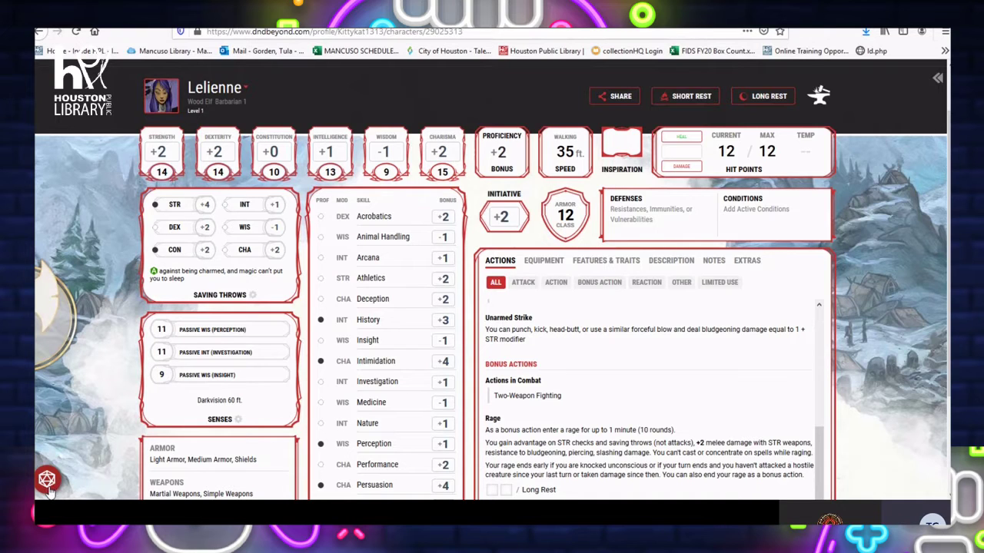
click(47, 484)
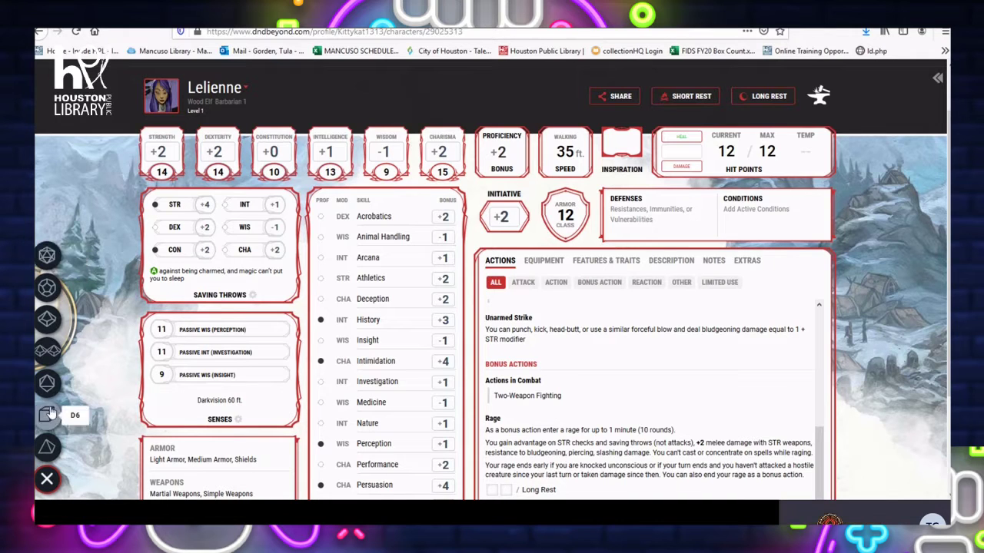
Collapse the dice roller and scroll back through Lelienne's character sheet
click(47, 479)
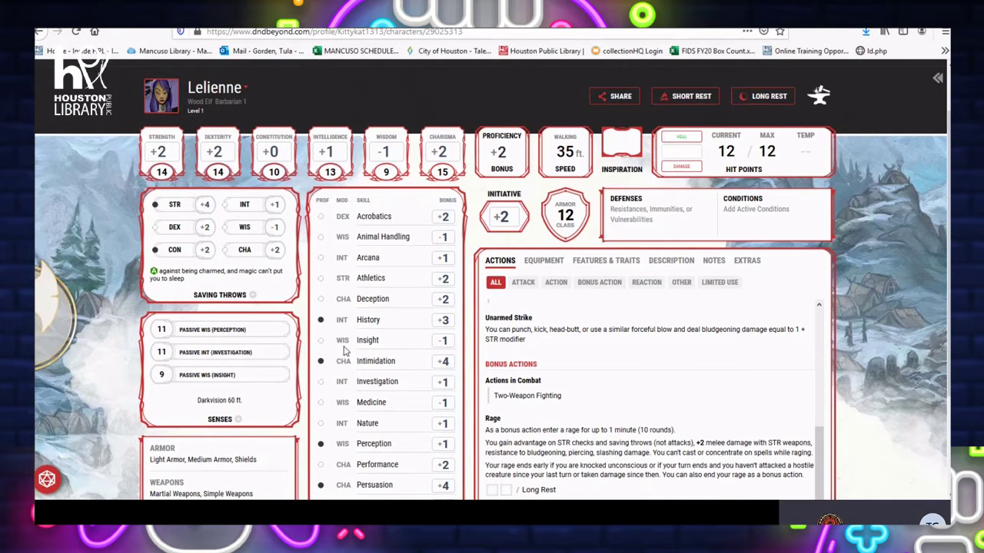
scroll(343, 345, down, 1)
scroll(198, 365, up, 3)
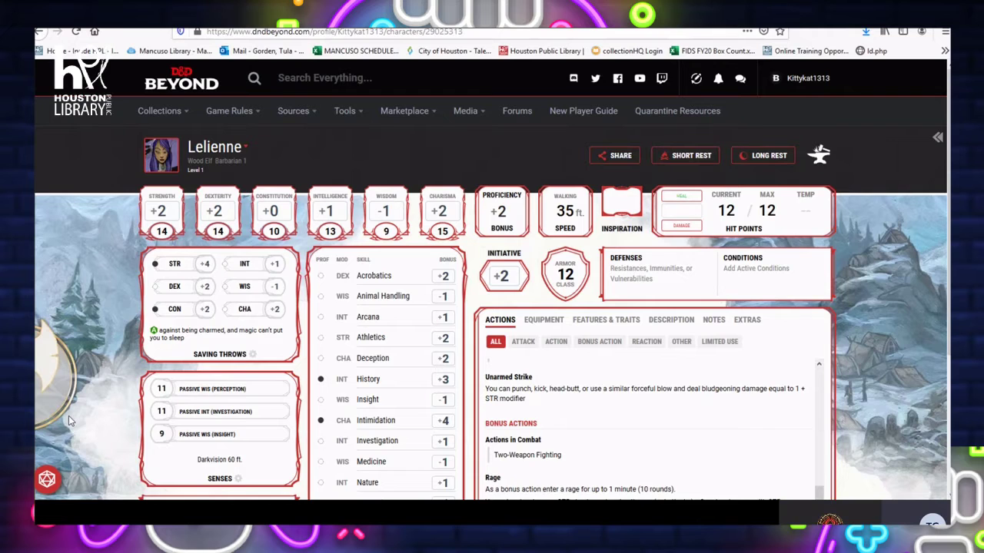
scroll(68, 415, down, 1)
scroll(68, 416, up, 1)
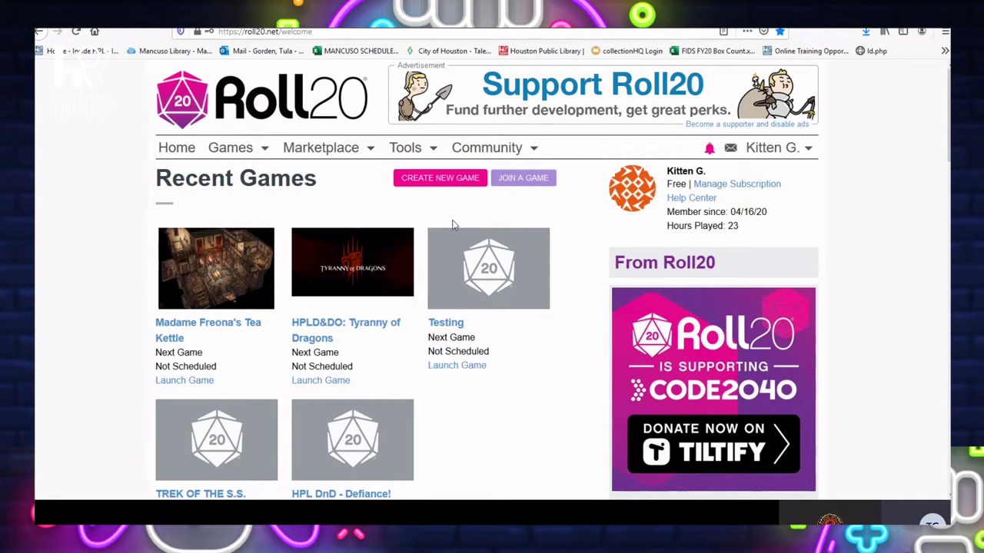
scroll(605, 239, down, 3)
scroll(605, 239, up, 3)
click(192, 13)
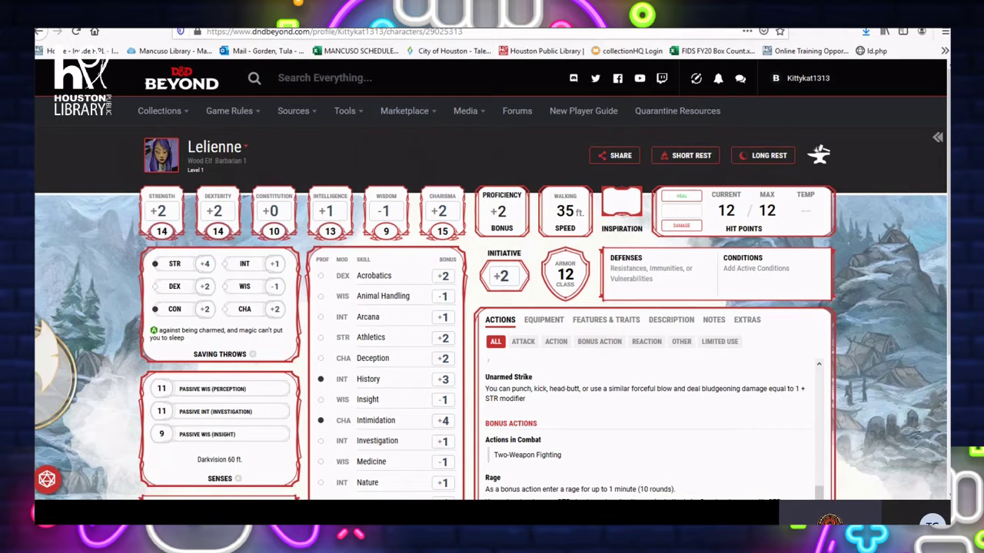
Flip between the Roll20 welcome page and Lelienne's character sheet, ending on the sheet
key(ctrl+Tab)
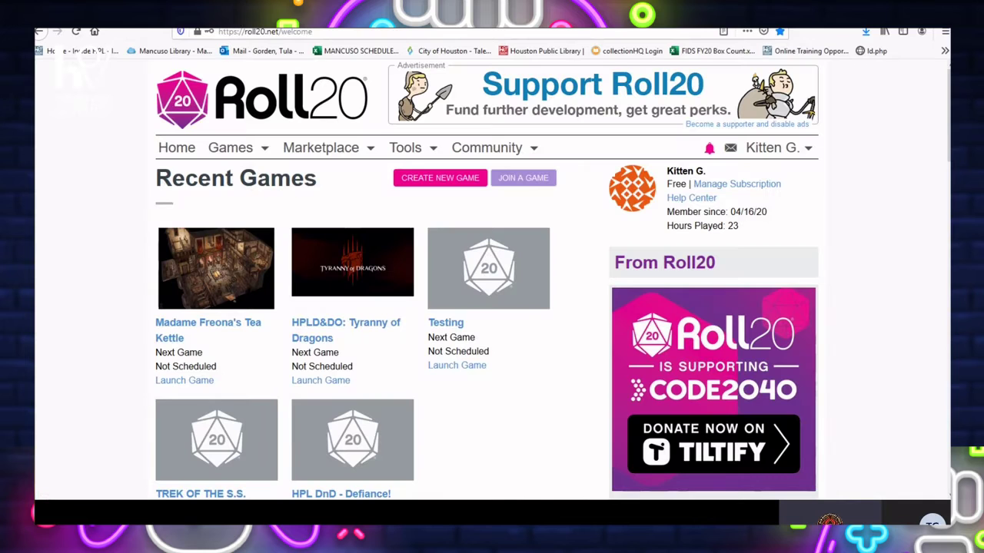
key(ctrl+shift+Tab)
key(ctrl+Tab)
key(ctrl+shift+Tab)
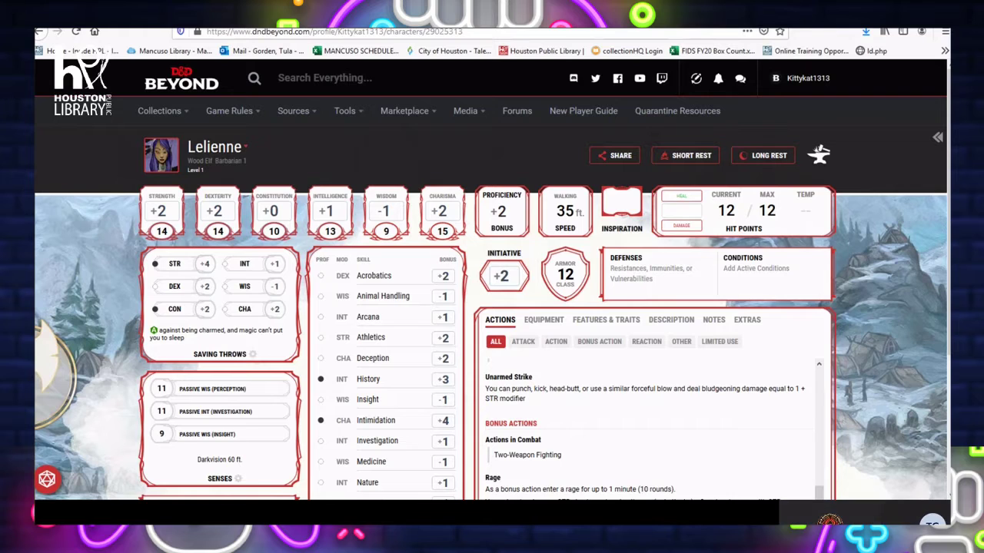
Open a new tab and load the pasted D&D Beyond campaign invite link
key(ctrl+t)
key(ctrl+v)
key(Return)
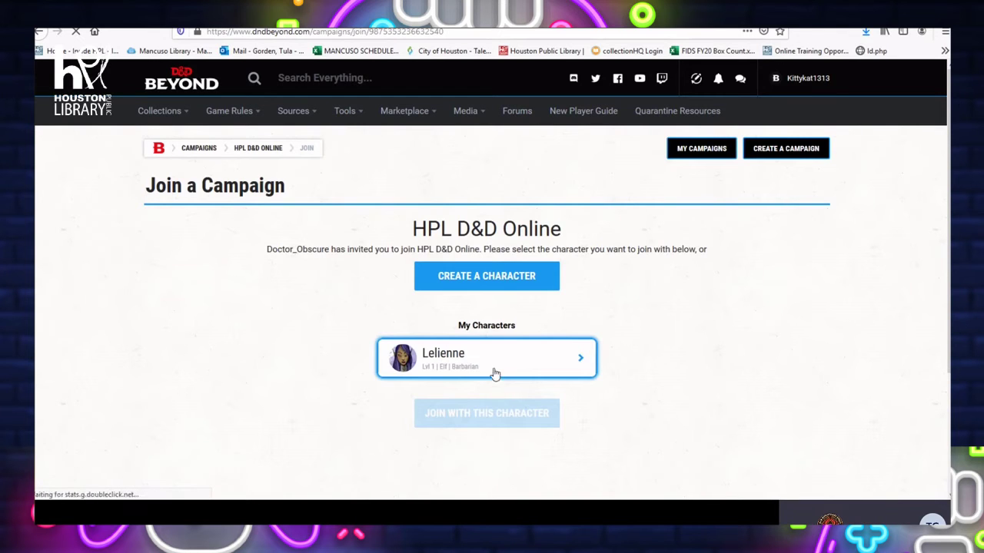
Join HPL D&D Online with the Lelienne character and select the page's URL
click(577, 363)
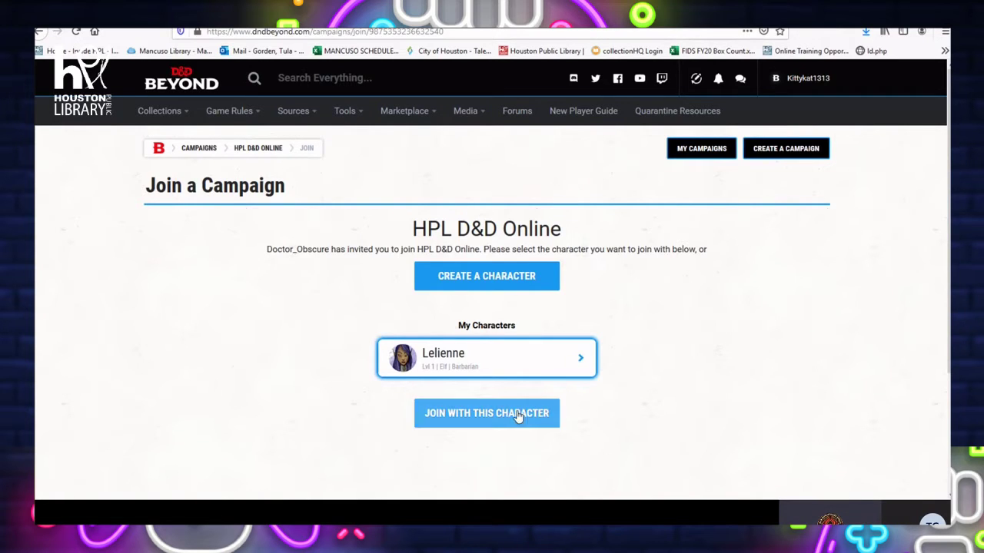
click(521, 420)
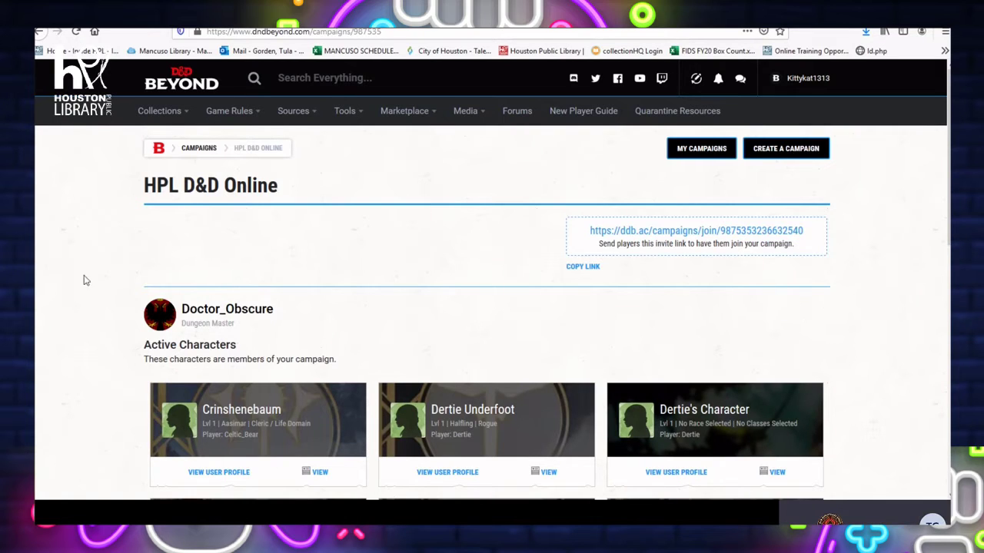
click(392, 31)
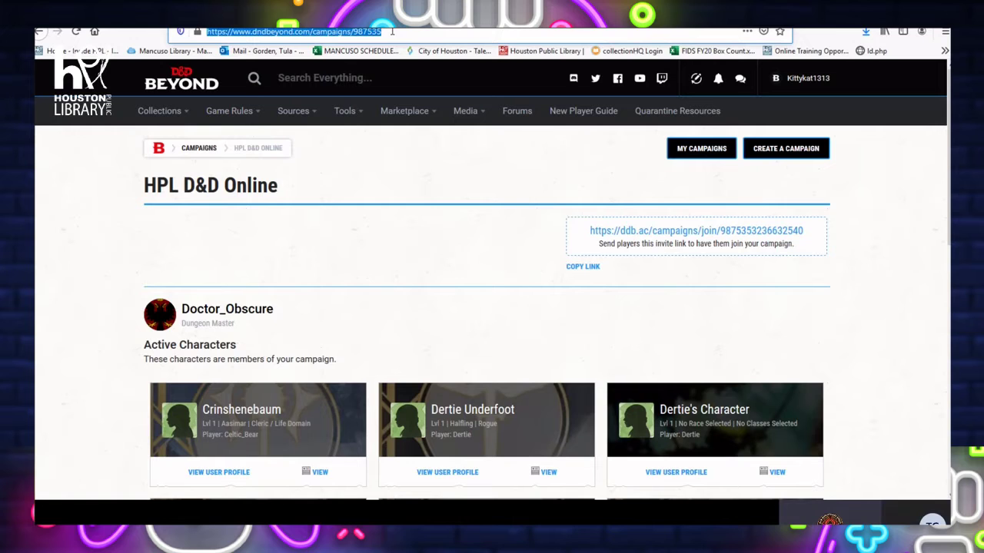
Load the pasted Roll20 campaign address and launch the Tyranny of Dragons game
key(Return)
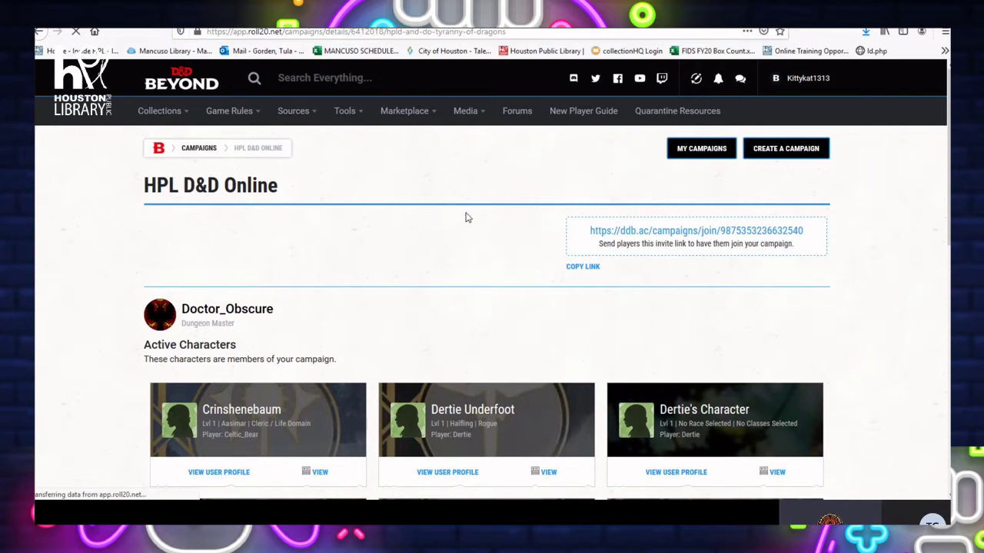
scroll(431, 308, down, 1)
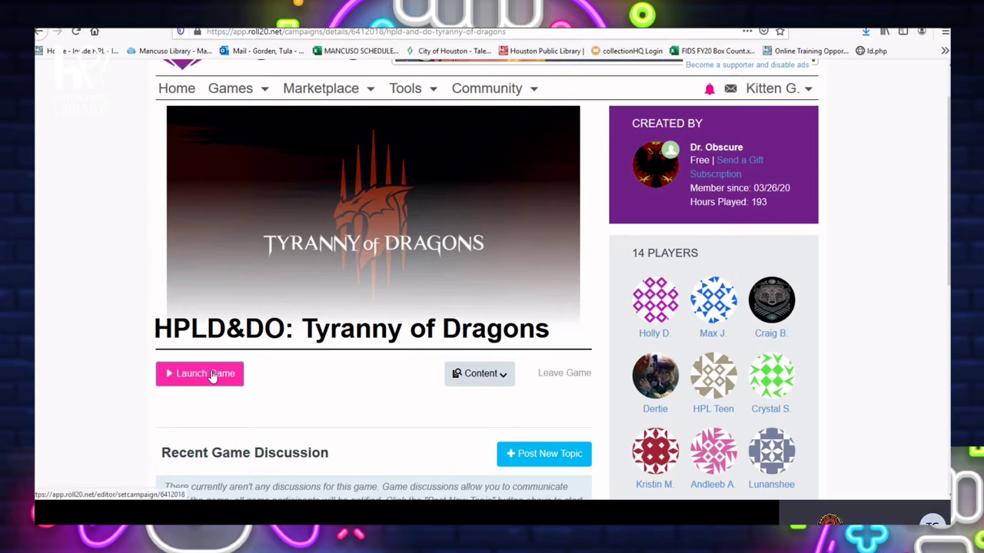
click(228, 374)
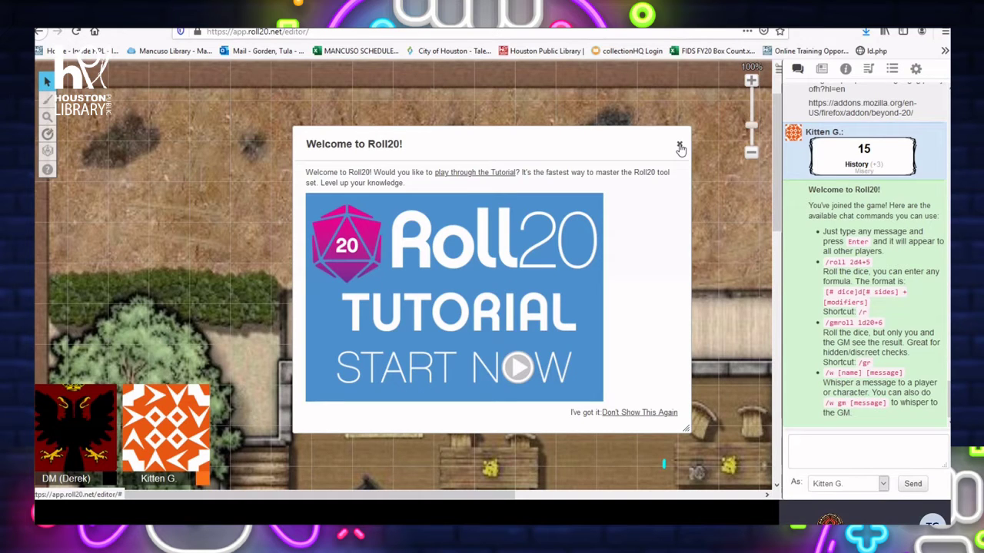
Permanently dismiss the Roll20 welcome tutorial, zoom the map out, and return to Lelienne's sheet
click(628, 413)
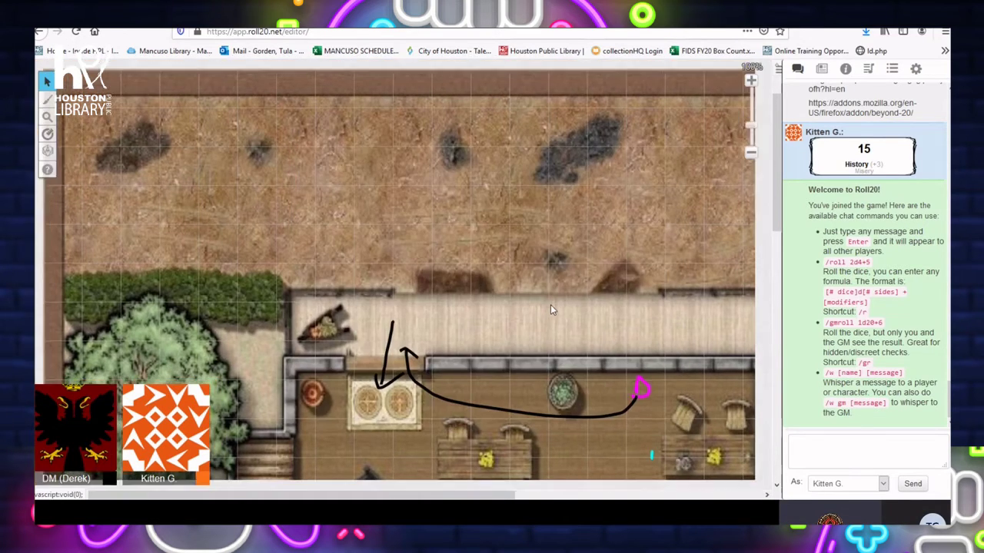
scroll(550, 304, down, 2)
scroll(550, 304, up, 1)
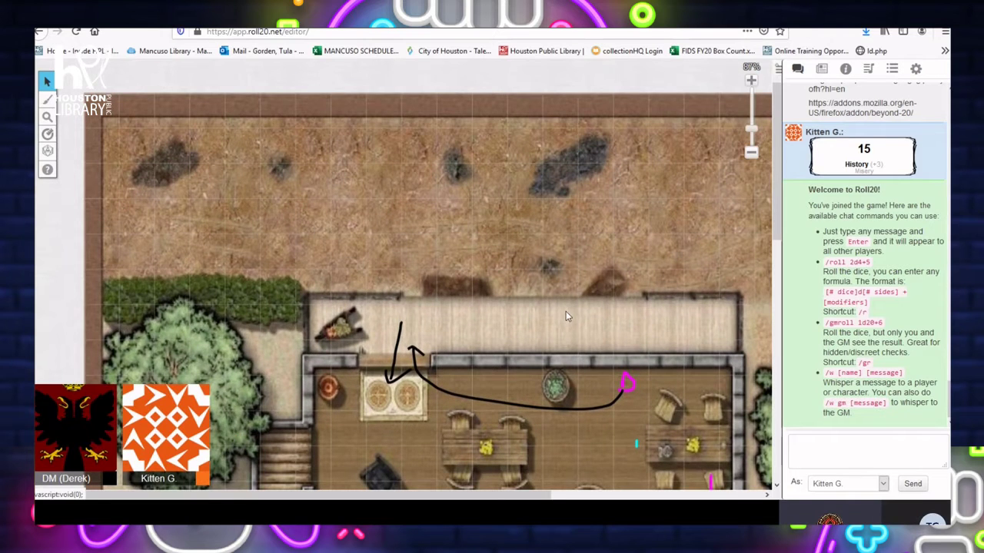
scroll(574, 300, down, 1)
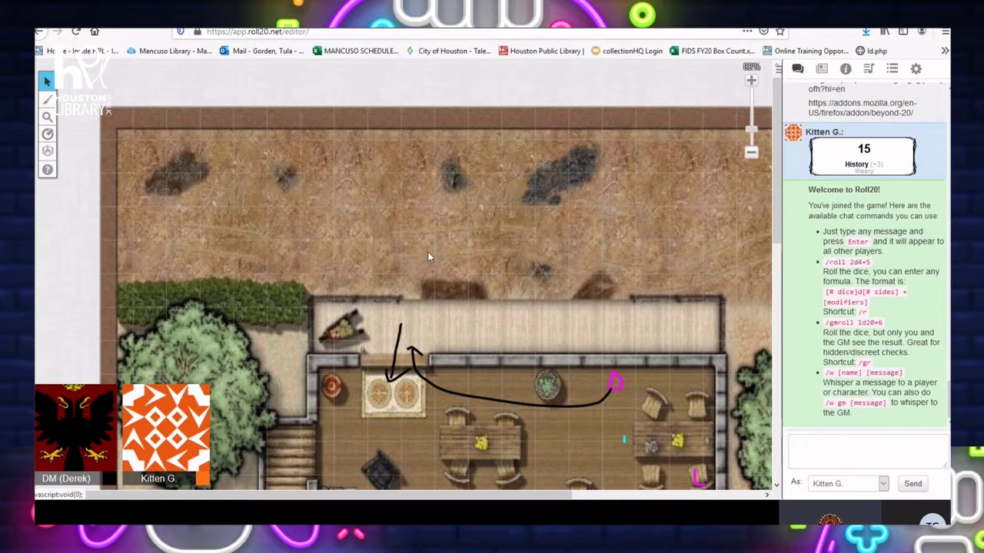
scroll(429, 252, down, 1)
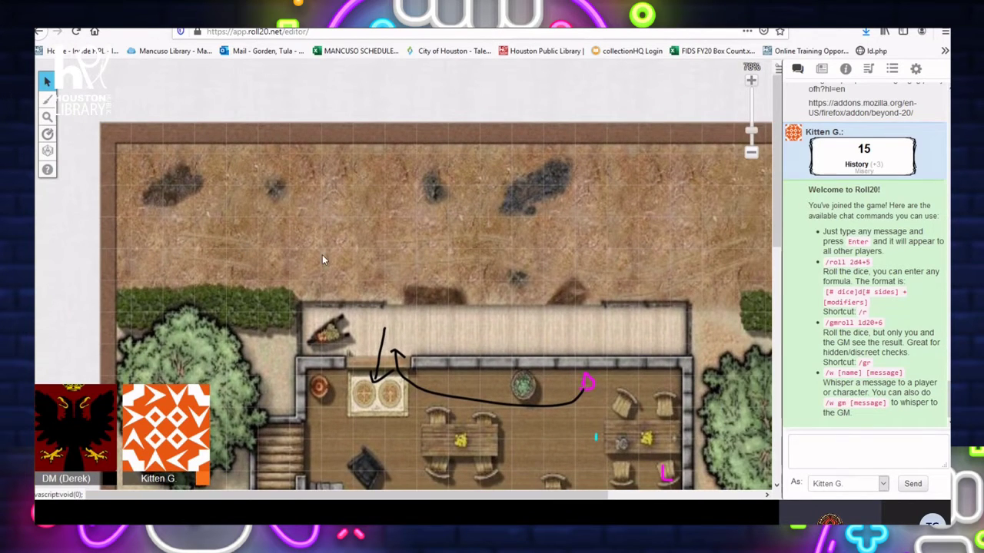
scroll(322, 260, down, 1)
key(ctrl+Tab)
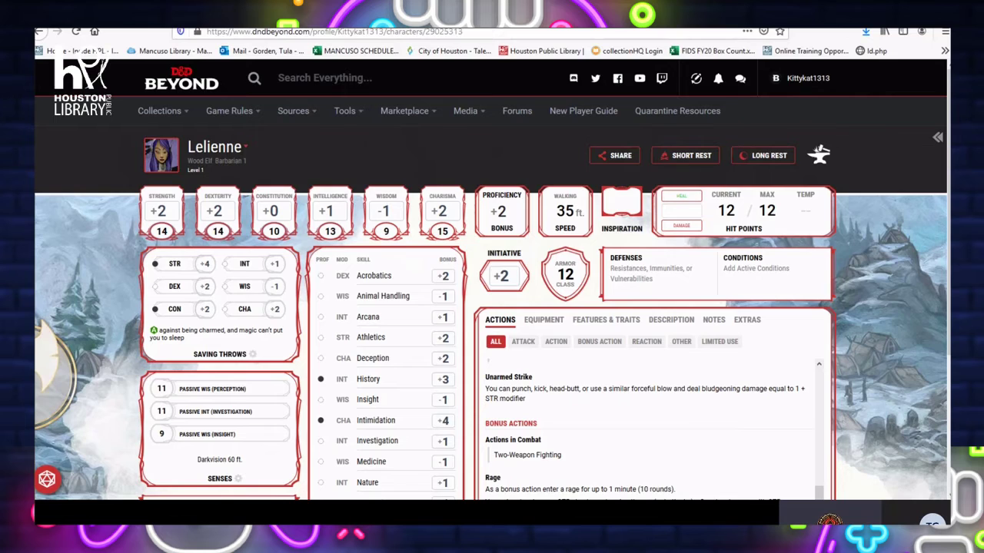
Search Google for BEYOND20 and open the Beyond 20 result on addons.mozilla.org
key(ctrl+t)
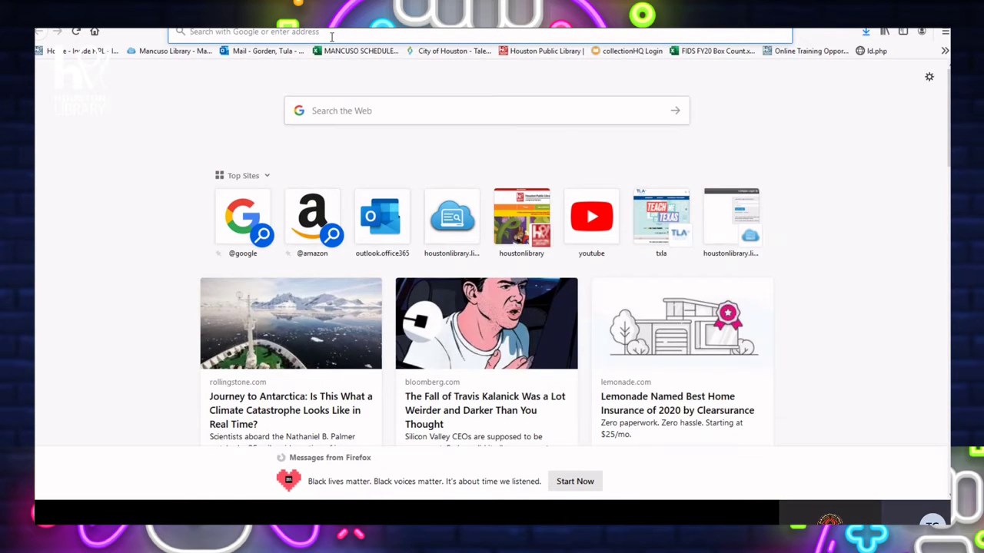
text(BEYOND20)
key(Return)
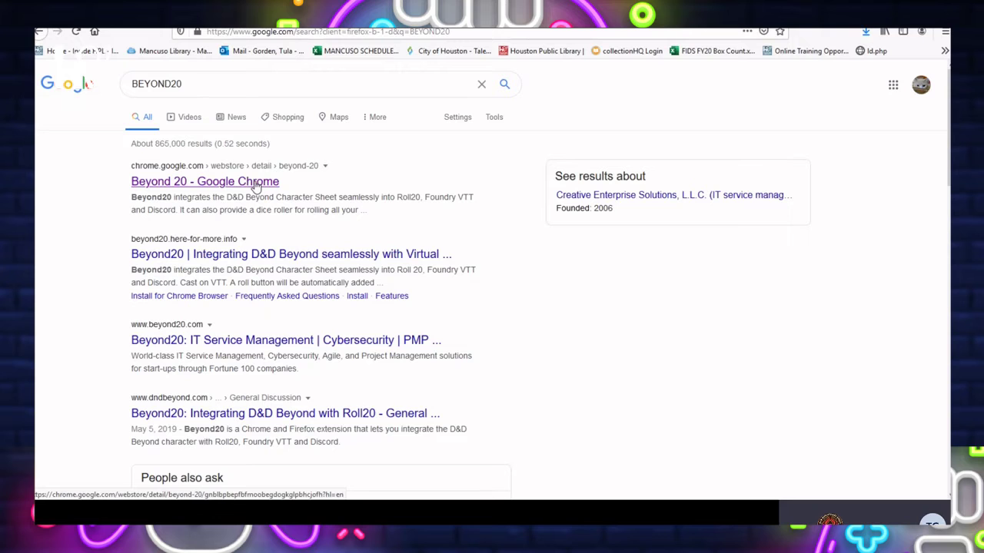
scroll(322, 209, down, 2)
scroll(319, 209, down, 2)
scroll(284, 214, up, 4)
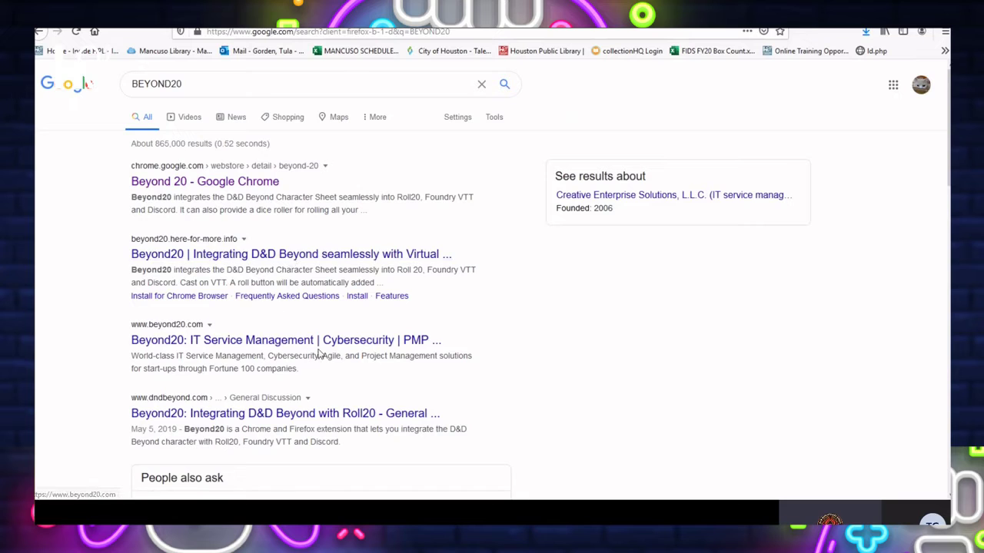
scroll(367, 359, down, 5)
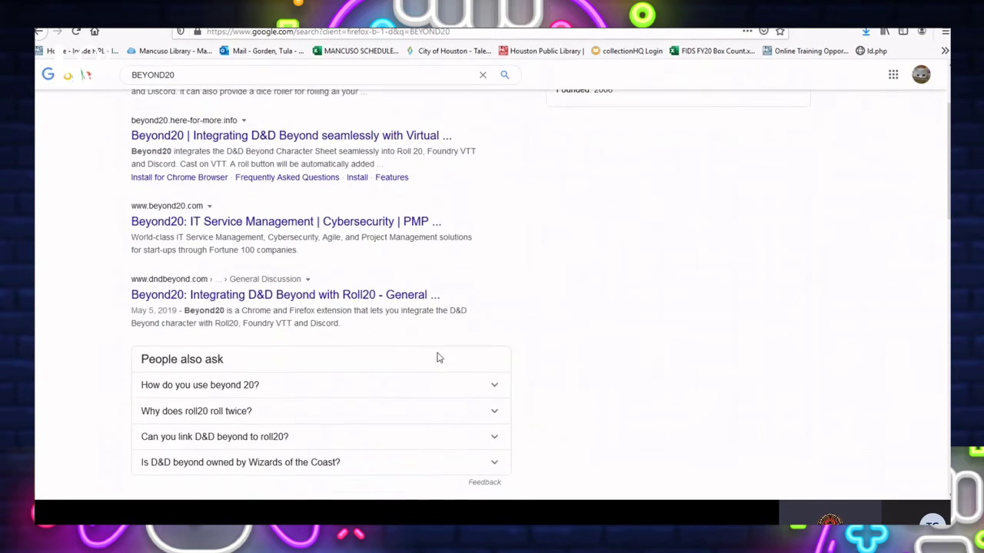
scroll(507, 356, down, 2)
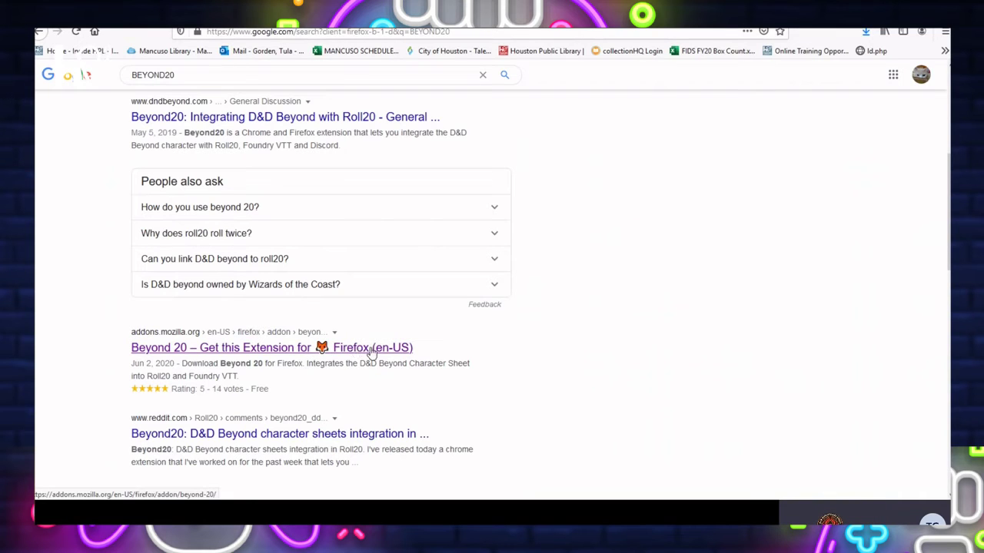
click(281, 355)
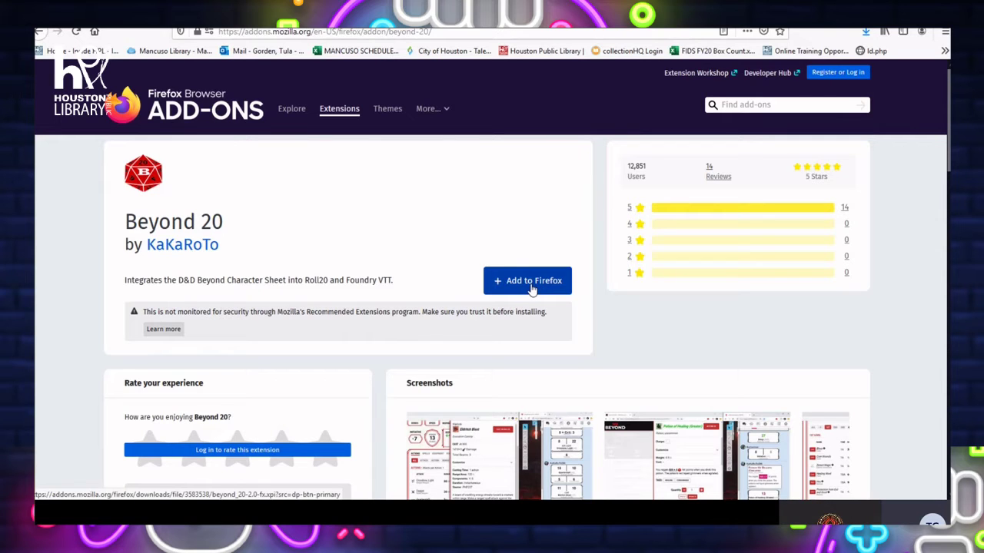
Add Beyond 20 to Firefox, approve its permissions, and allow it in private windows
click(531, 288)
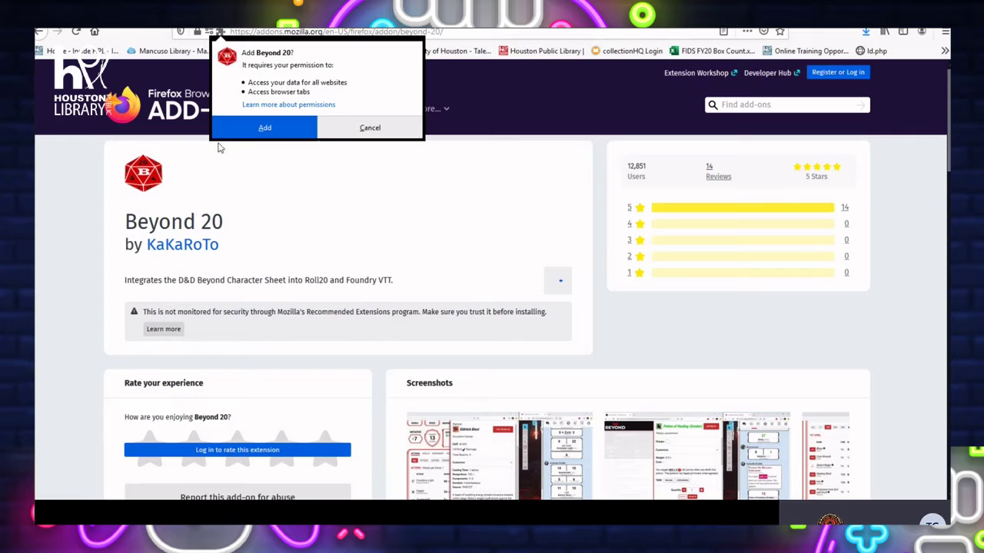
click(265, 129)
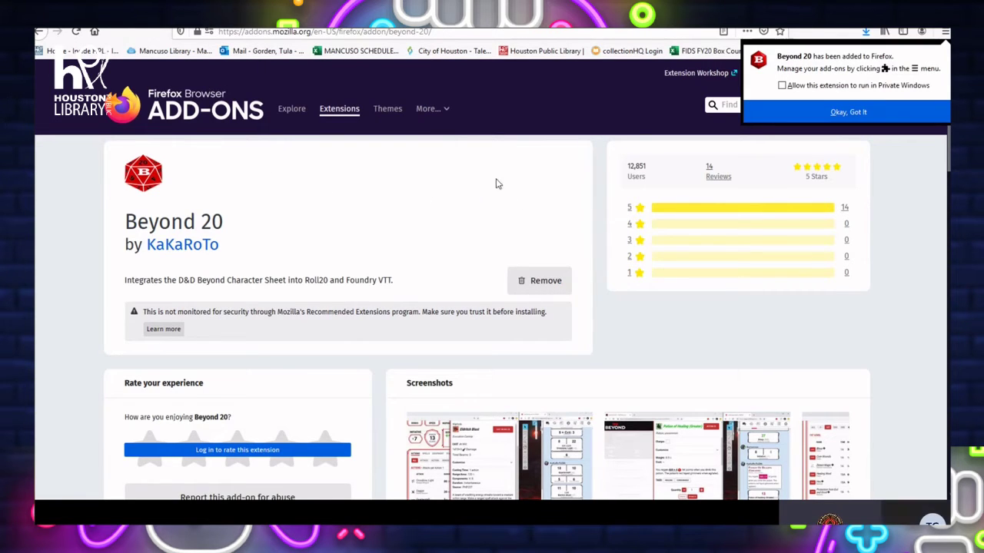
click(787, 89)
click(848, 111)
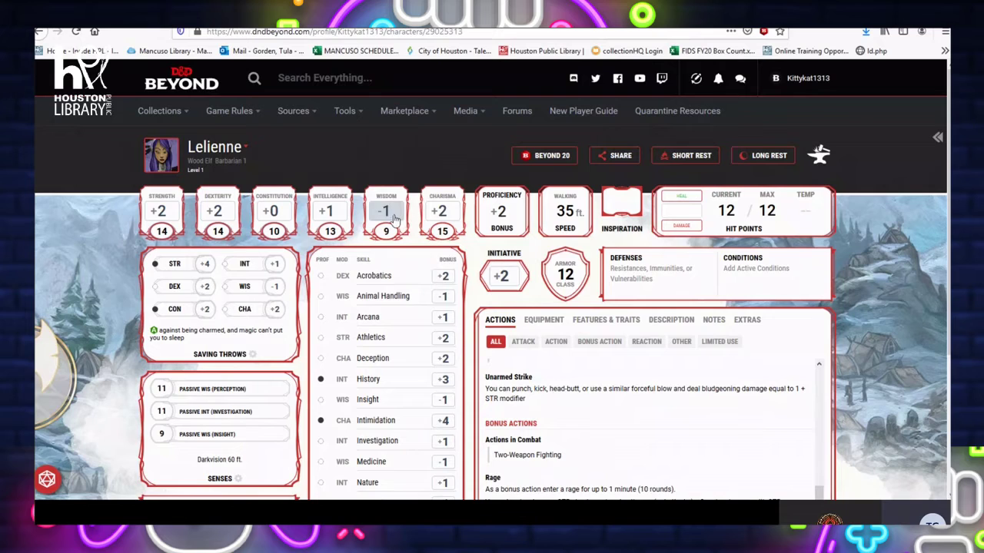
mouse_move(392, 222)
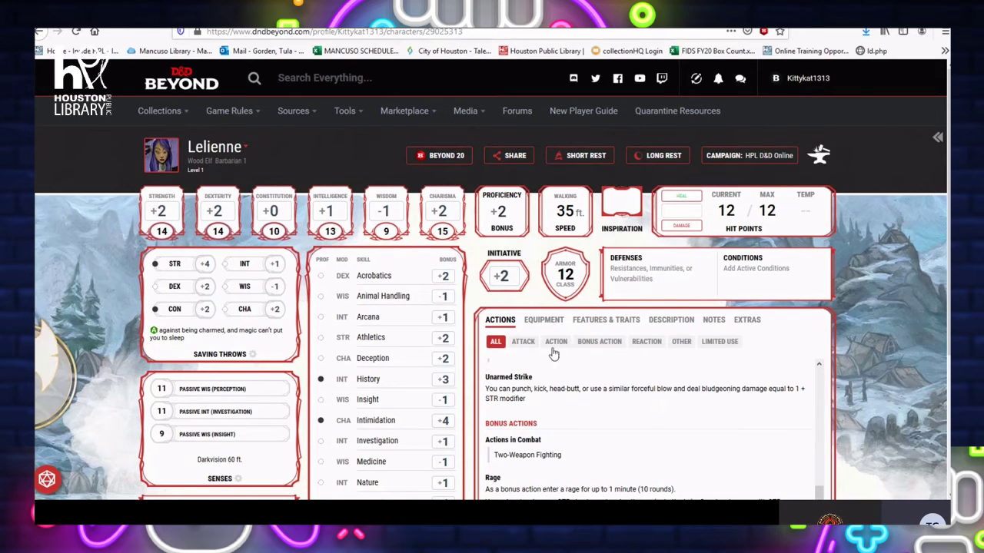
scroll(560, 292, down, 3)
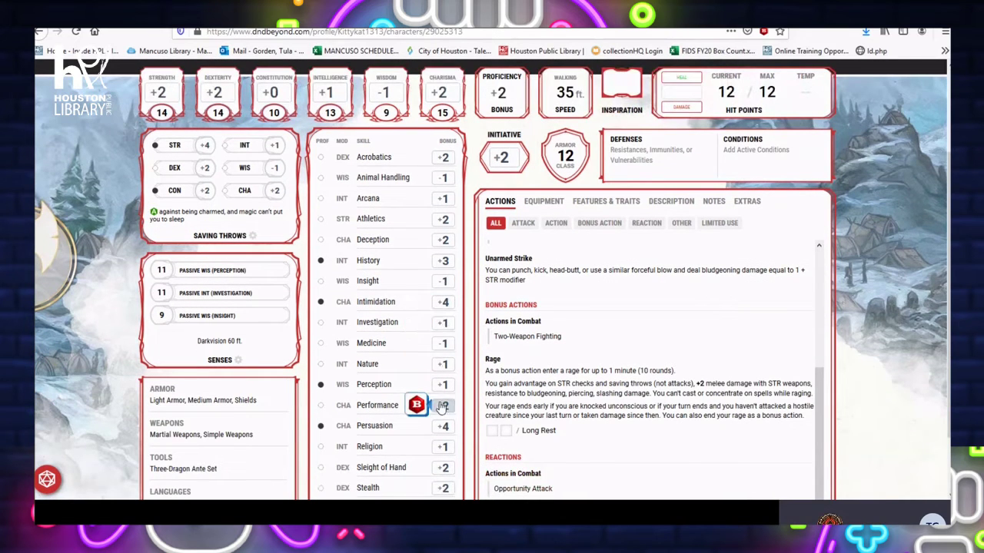
scroll(440, 415, down, 1)
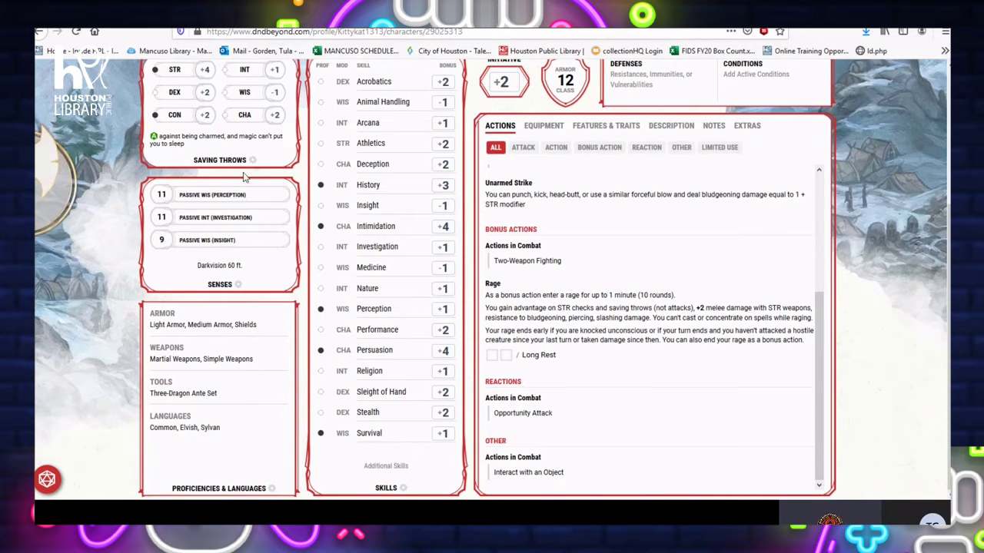
scroll(246, 185, up, 4)
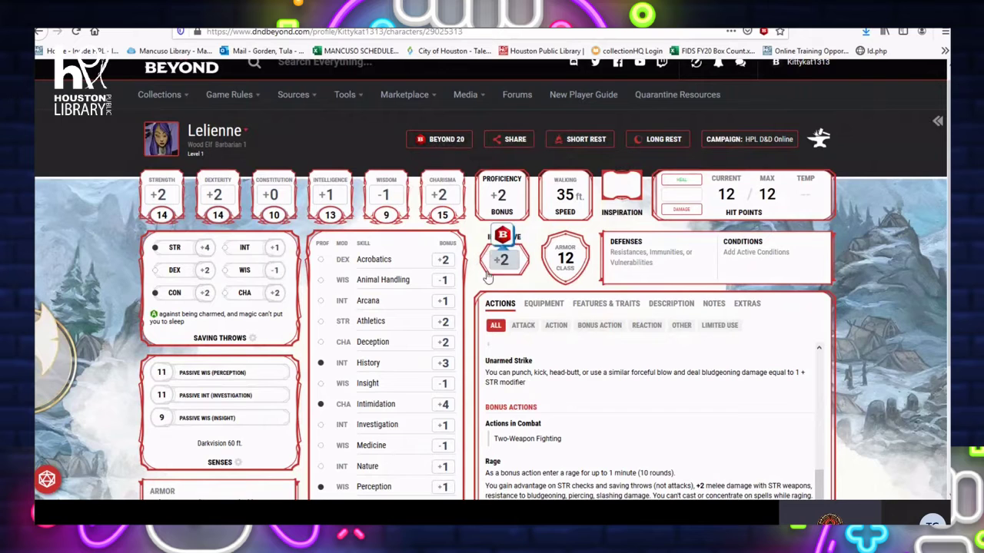
scroll(496, 355, down, 1)
scroll(496, 356, down, 2)
scroll(452, 231, up, 5)
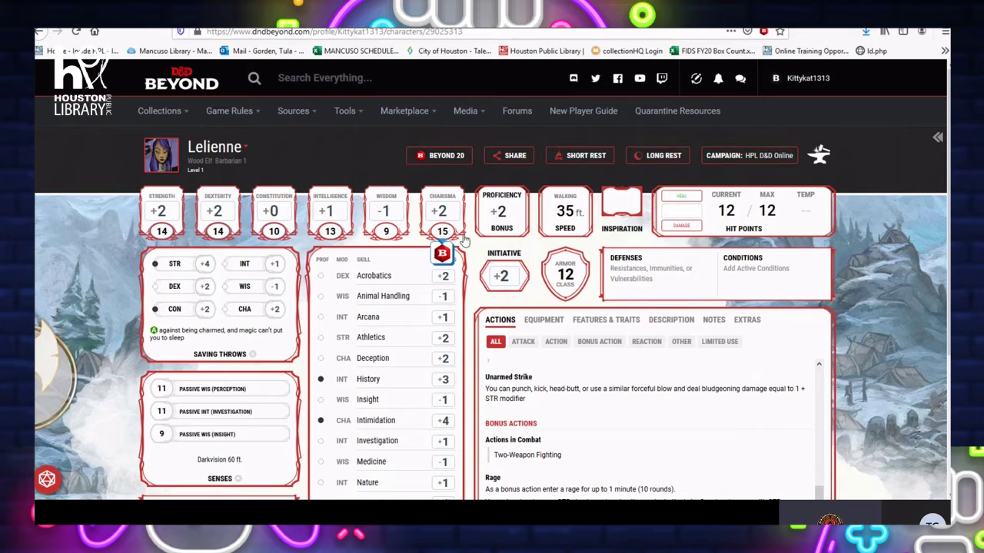
mouse_move(444, 236)
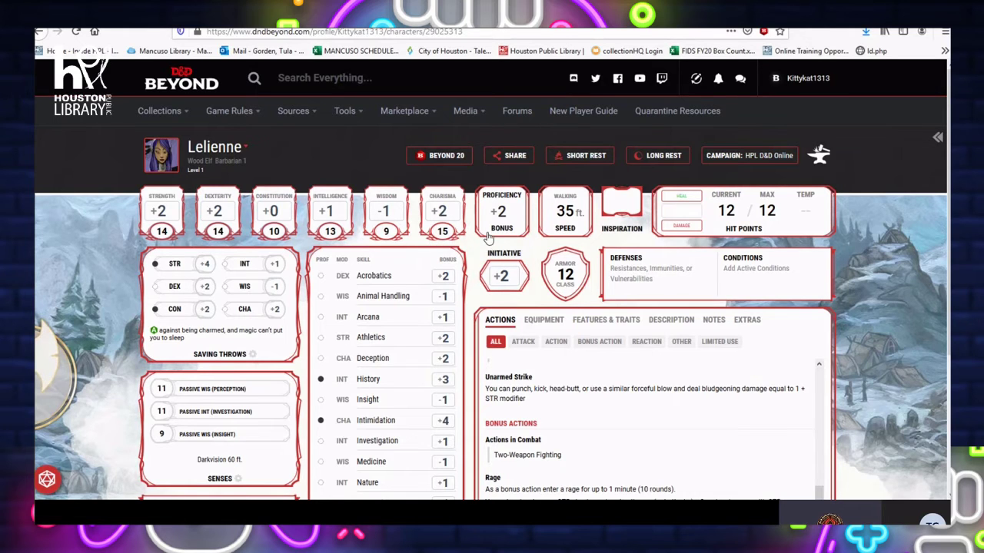
scroll(487, 238, down, 3)
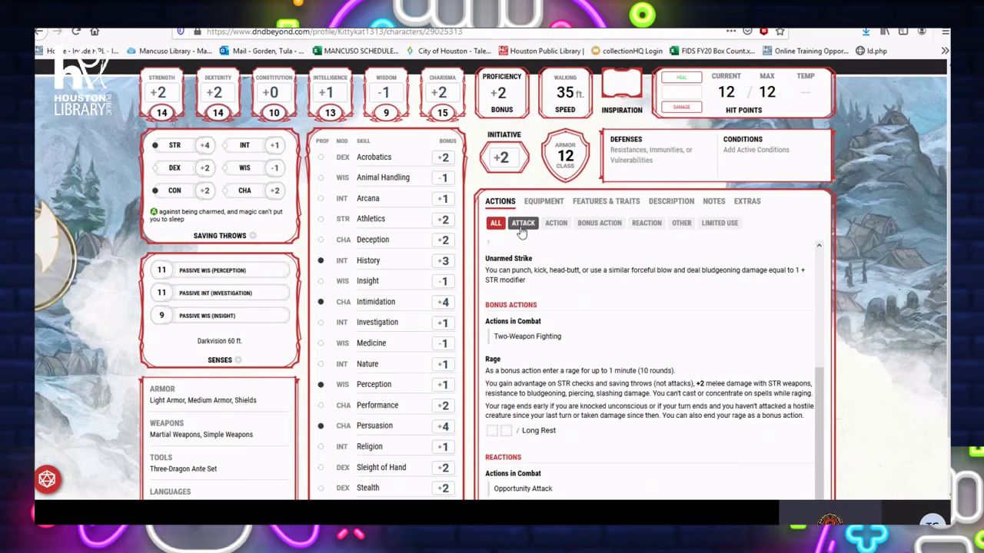
Filter the Actions list to ATTACK and roll Lelienne's Initiative +2 through Beyond20
click(523, 223)
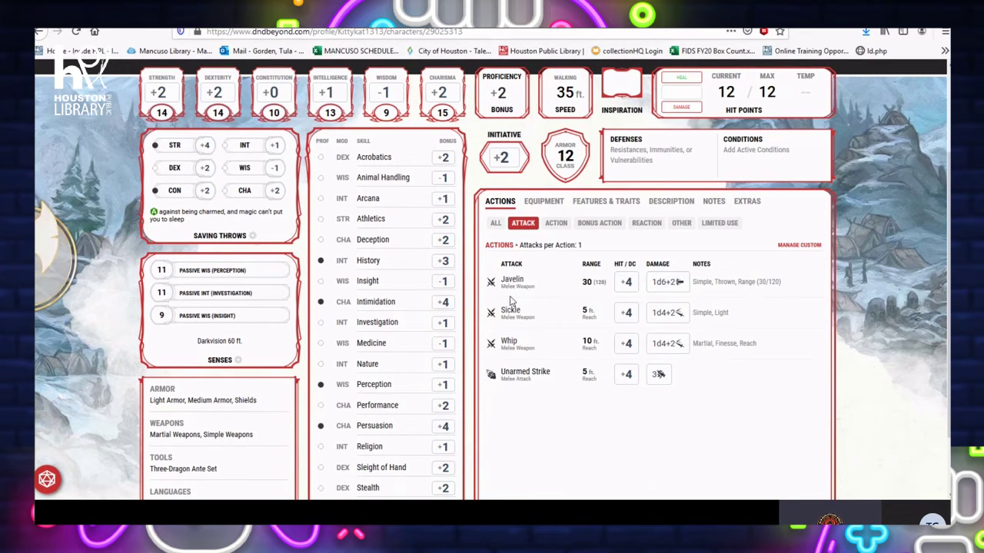
mouse_move(498, 347)
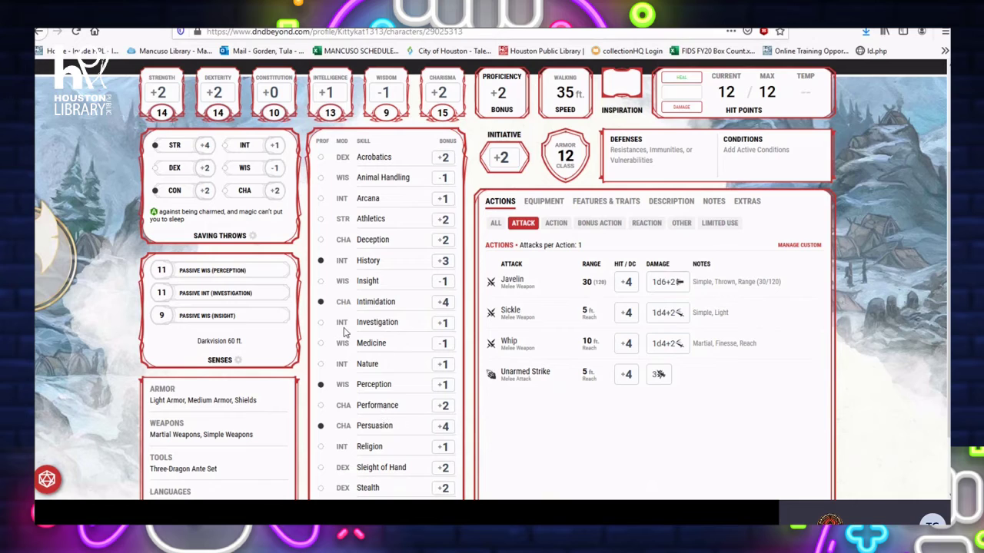
mouse_move(268, 149)
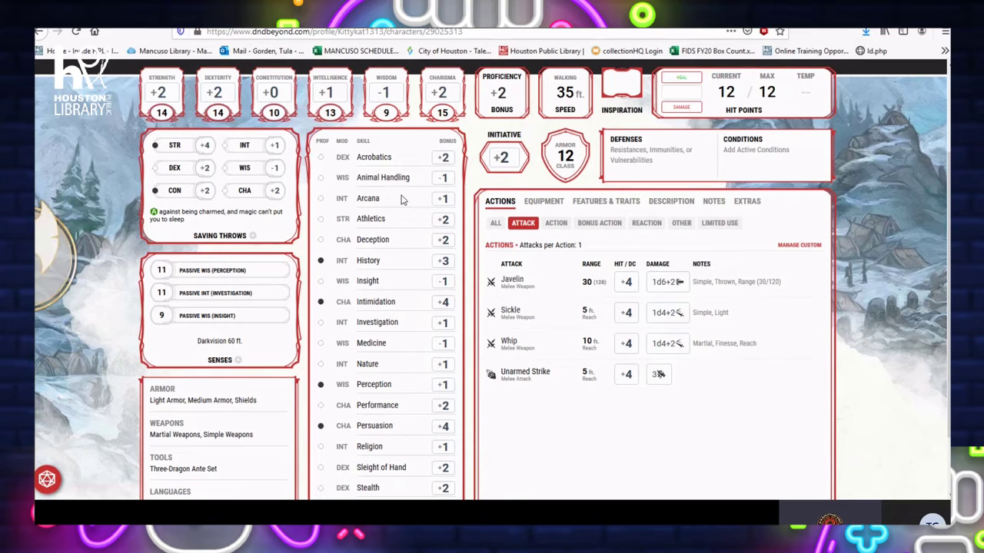
mouse_move(446, 201)
mouse_move(504, 166)
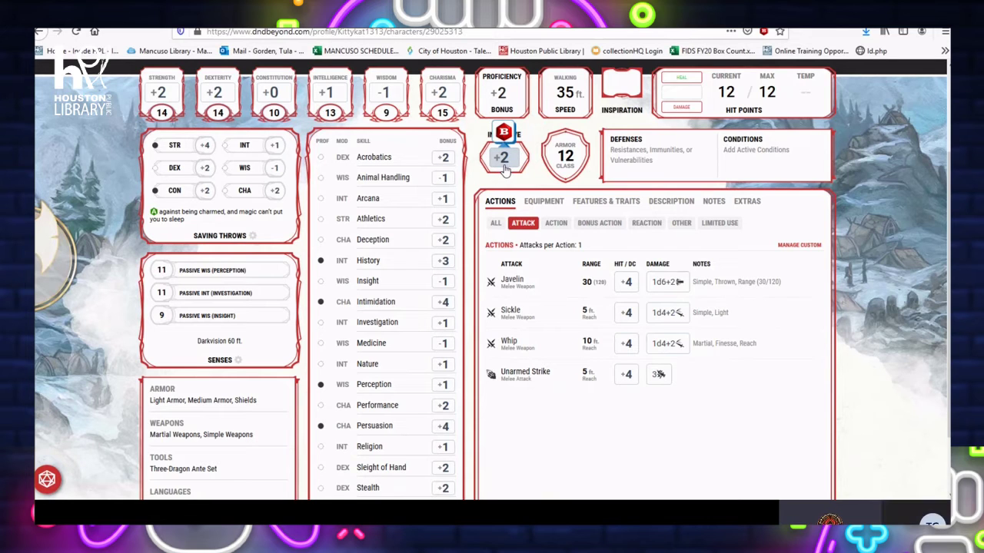
click(507, 171)
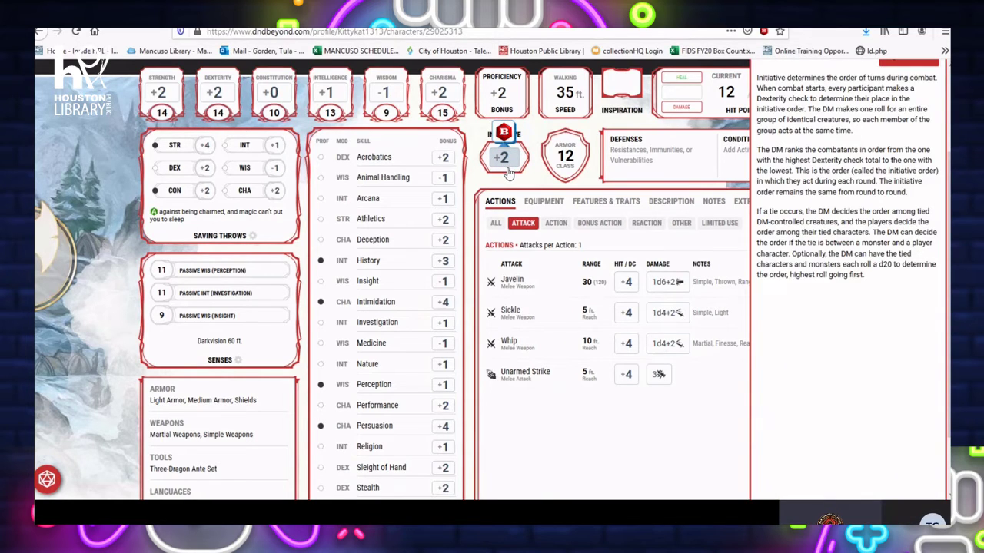
Scroll Lelienne's character sheet back up to the top
scroll(845, 230, up, 2)
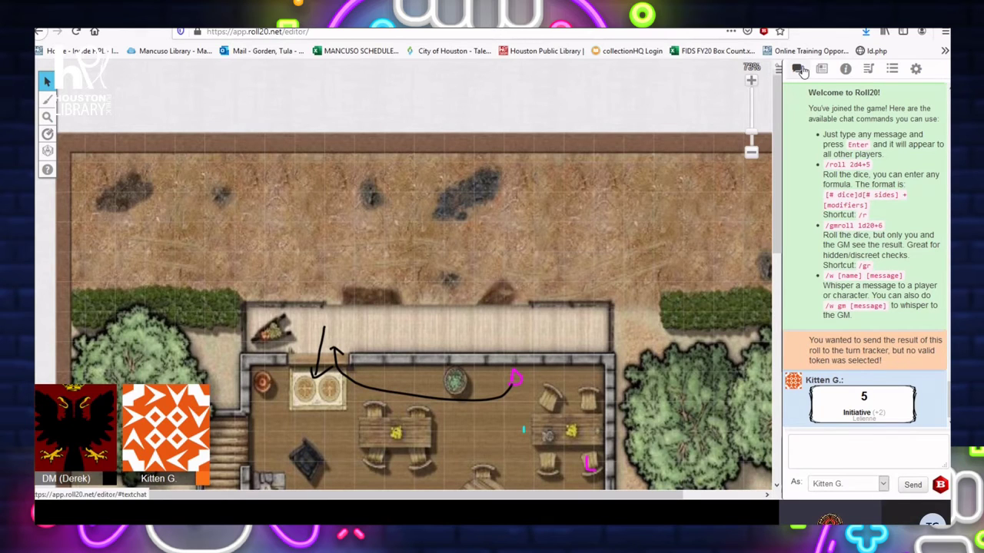
Rename the Roll20 display name to 'Lelienne (Kitten)', then reload the game from the chat
click(917, 70)
drag(839, 171, 766, 160)
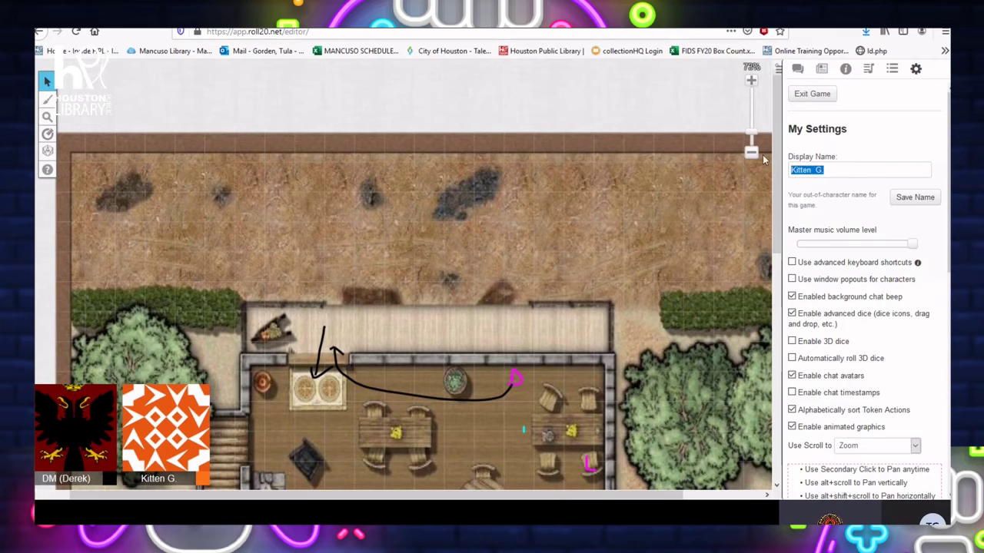
key(BackSpace)
key(BackSpace)
key(BackSpace)
key(BackSpace)
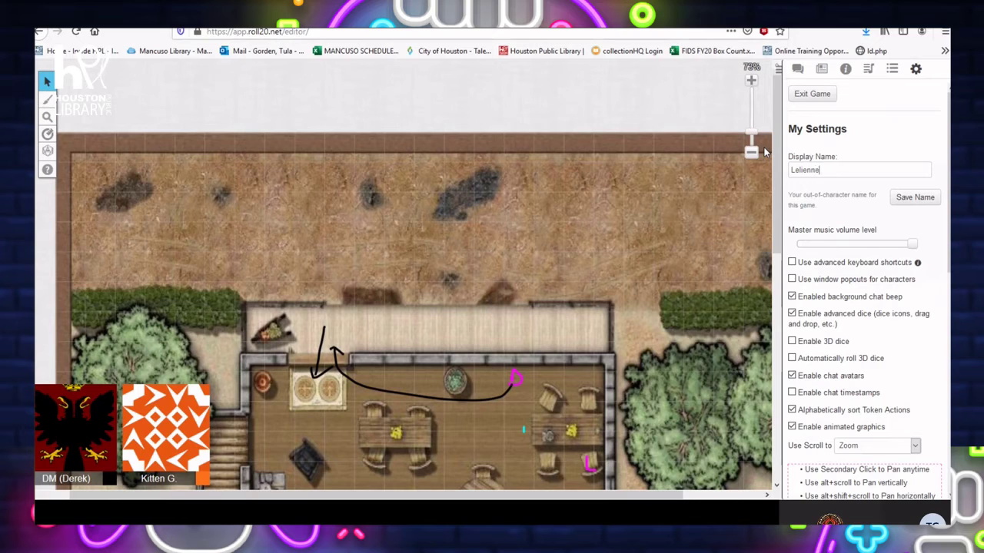
text(Kitten))
click(910, 202)
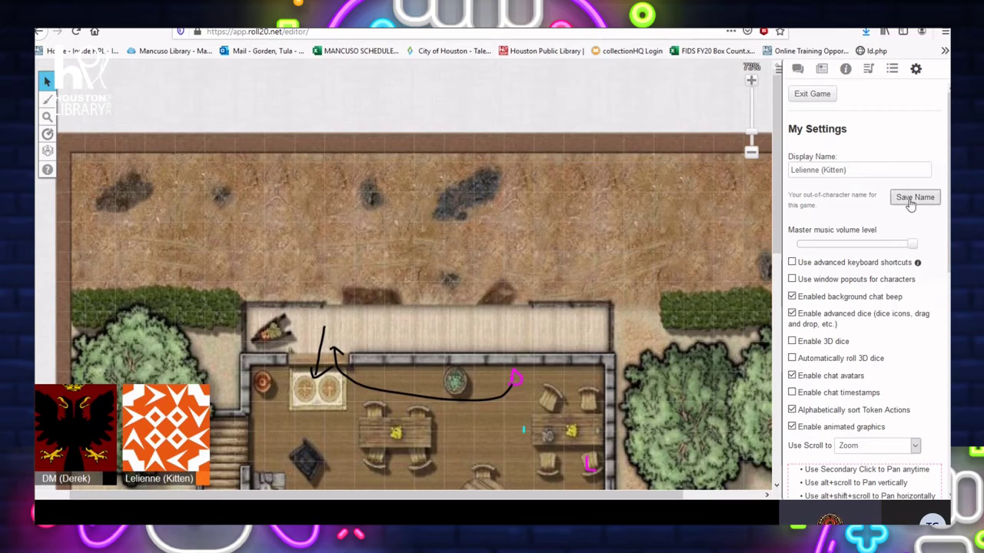
click(797, 68)
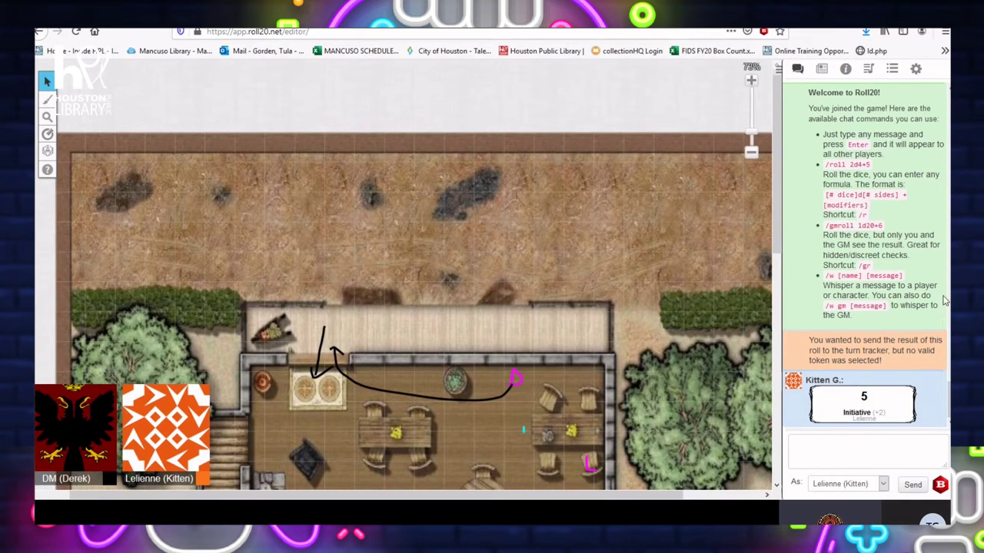
key(F5)
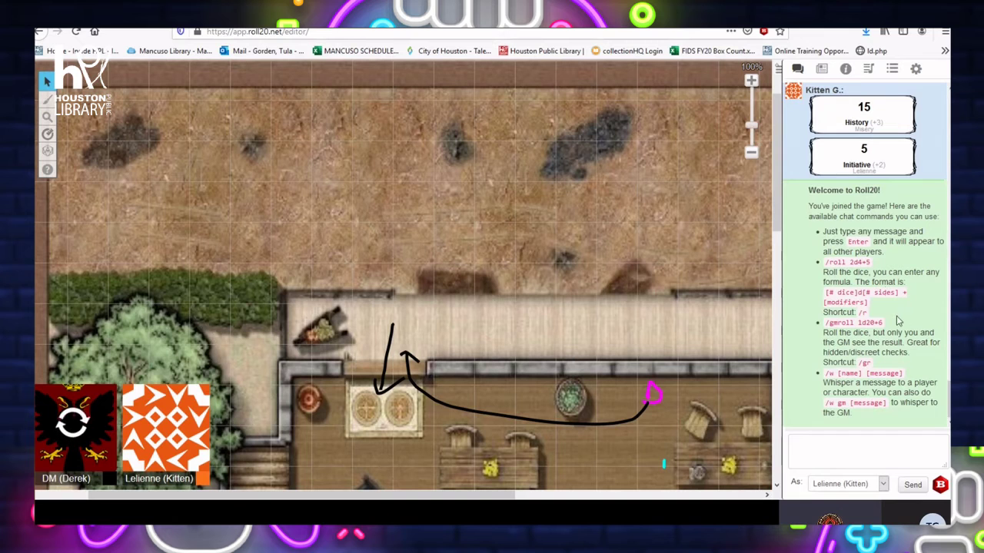
Check the History 15 and initiative 5 rolls in the reloaded chat, then return to D&D Beyond
scroll(896, 319, up, 2)
scroll(896, 317, up, 3)
scroll(895, 312, down, 5)
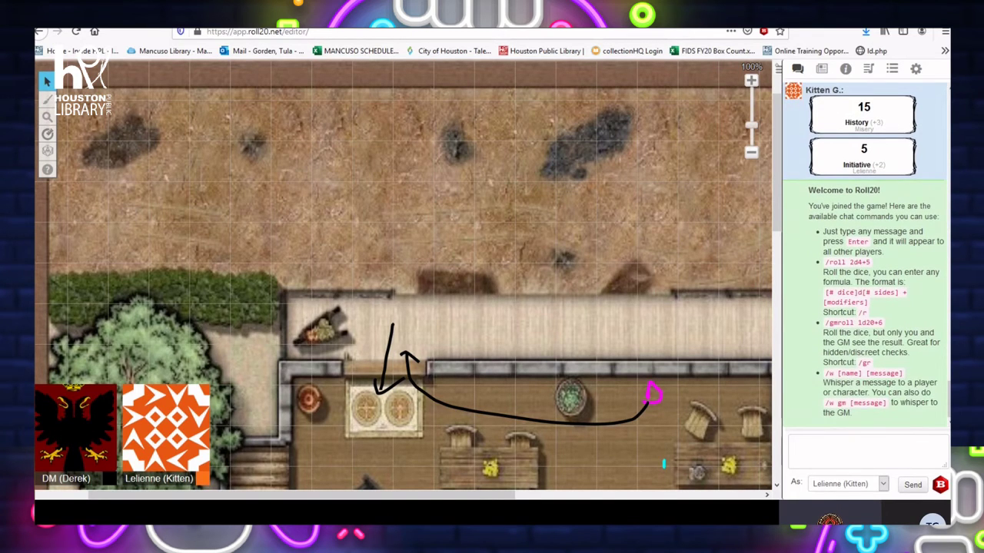
click(492, 15)
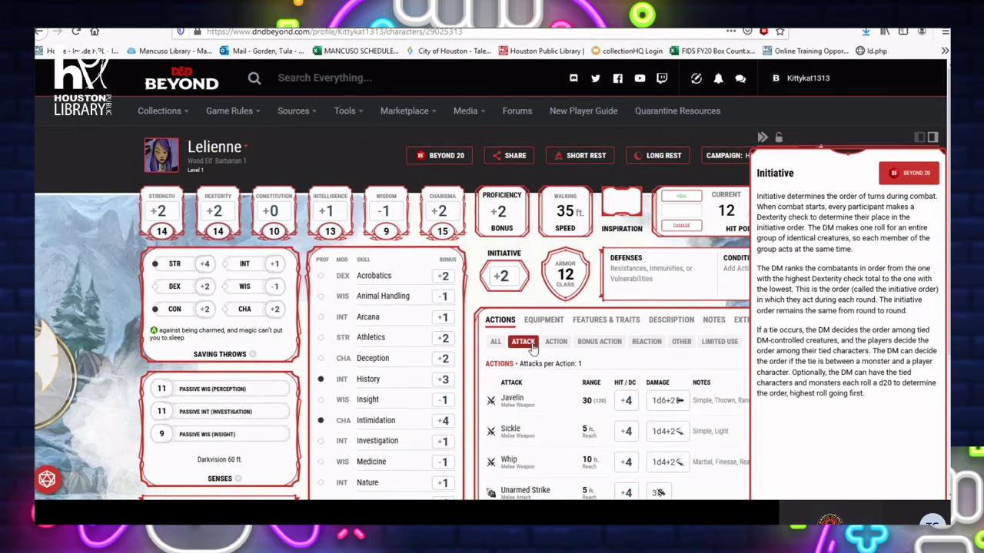
Roll a Javelin attack from the character sheet and close its details panel
mouse_move(489, 406)
click(490, 406)
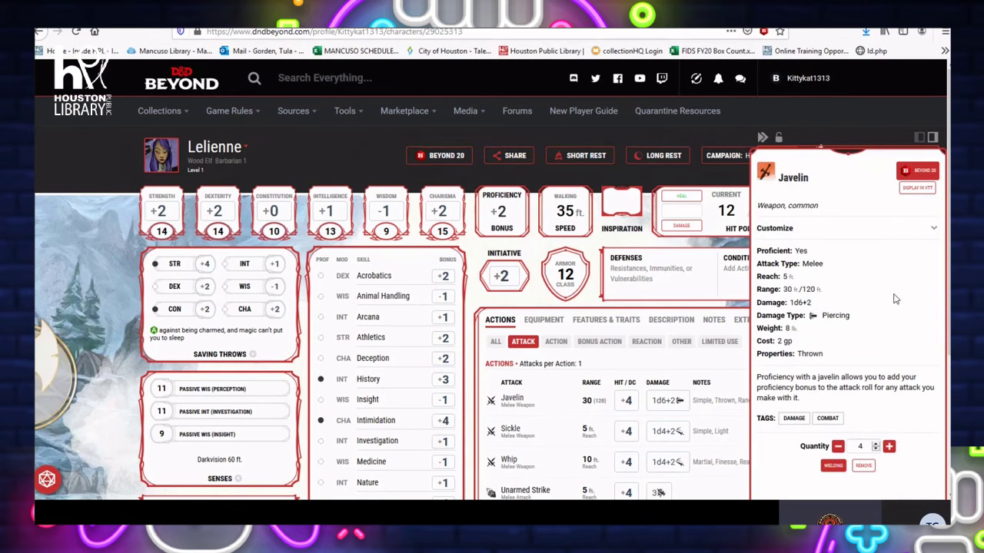
scroll(902, 292, down, 2)
scroll(892, 298, up, 2)
click(667, 366)
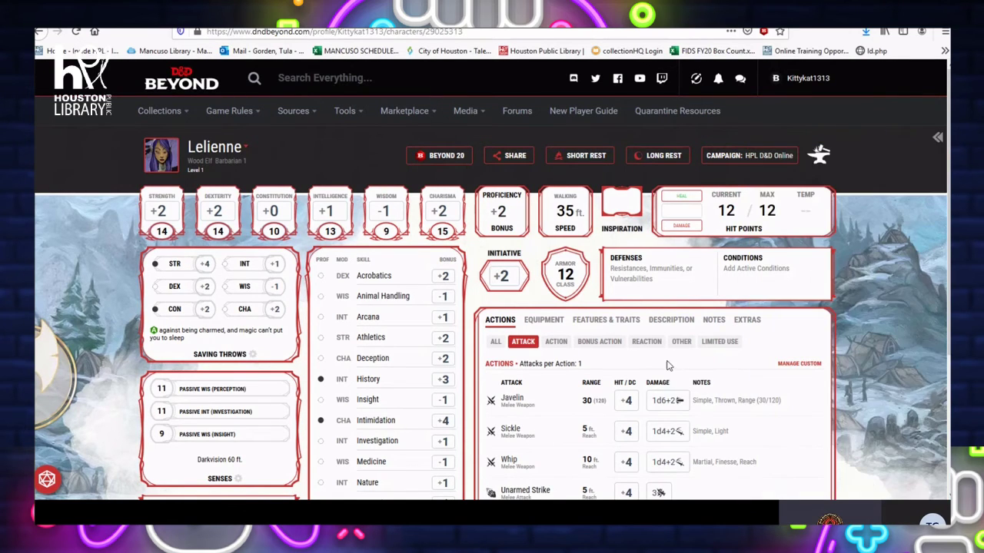
Roll a Charisma check, then switch over to the Roll20 game
click(442, 233)
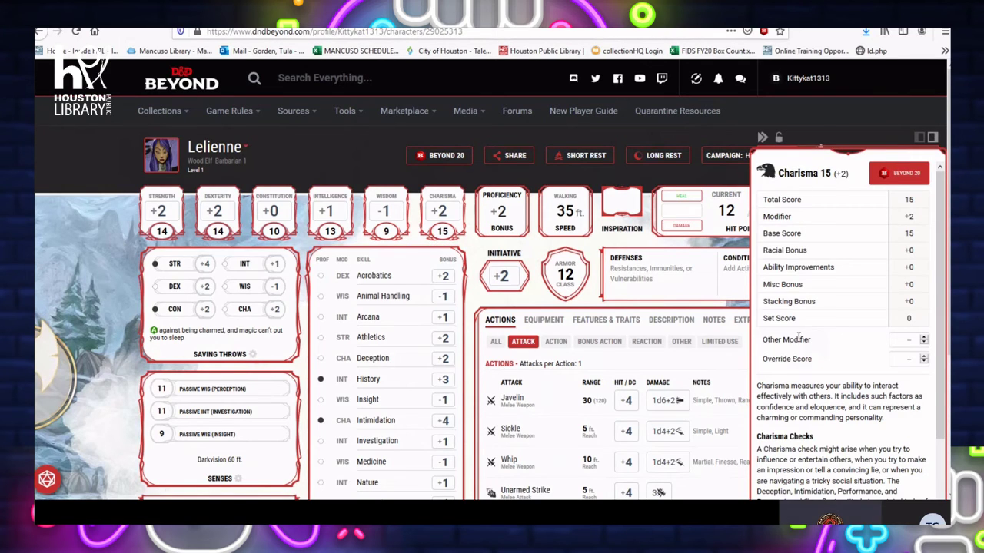
scroll(799, 231, down, 2)
key(ctrl+Tab)
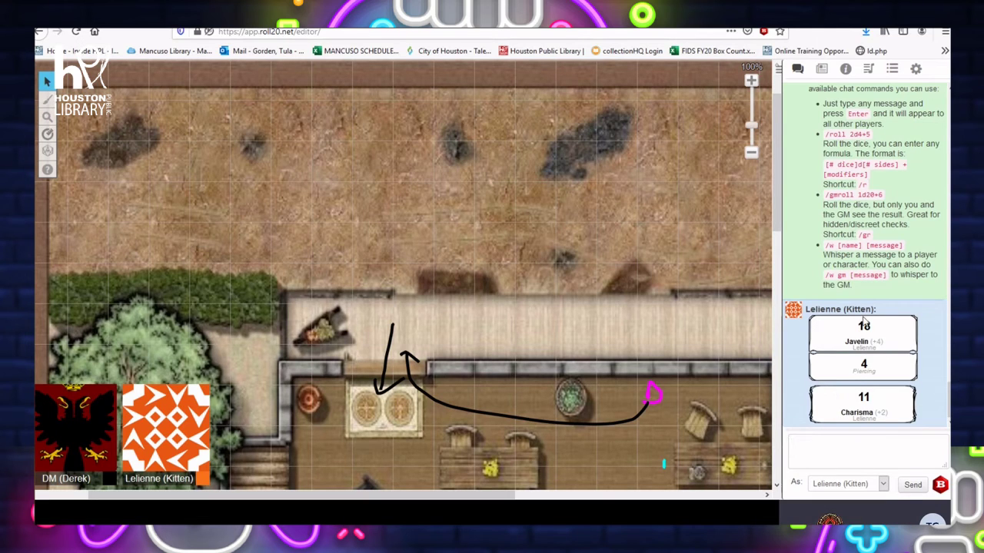
Review the Javelin 18 (+4) and Charisma 11 (+2) rolls in chat, then return to D&D Beyond
scroll(864, 323, up, 5)
scroll(864, 307, down, 4)
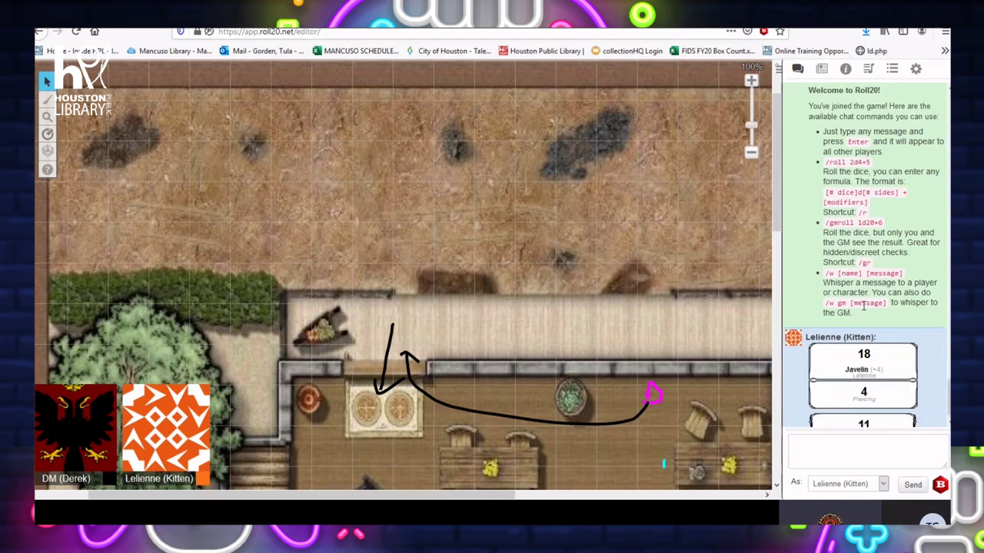
scroll(864, 306, down, 1)
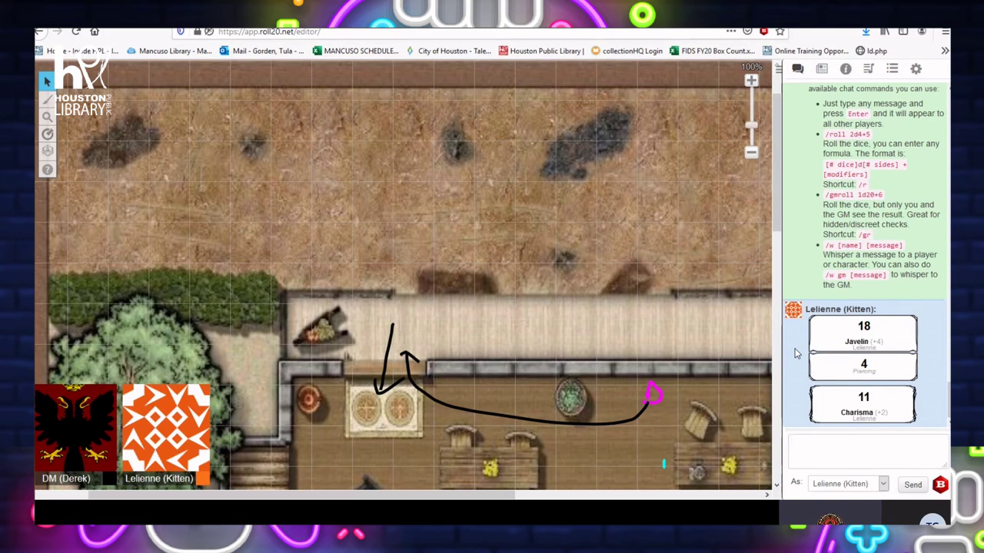
scroll(796, 353, up, 1)
scroll(796, 353, down, 1)
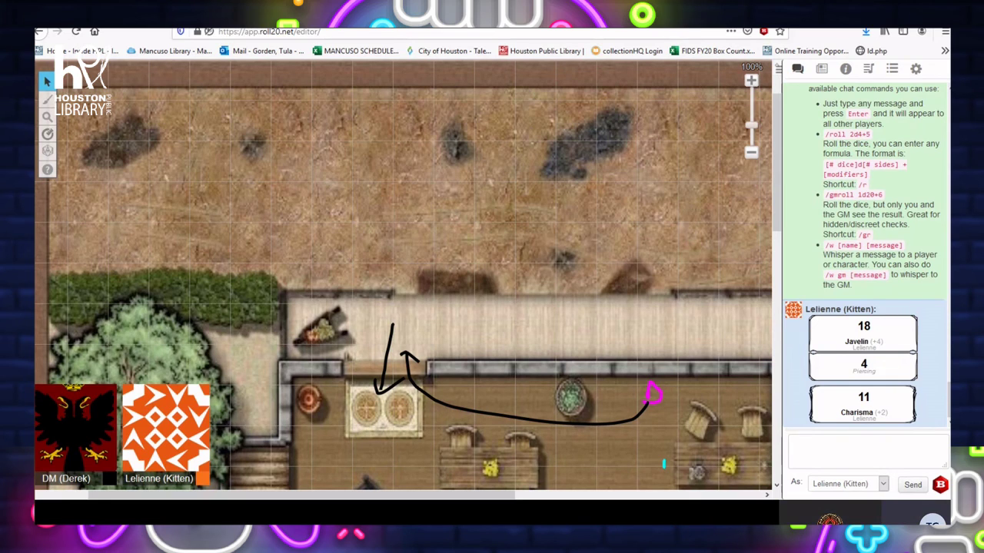
click(461, 15)
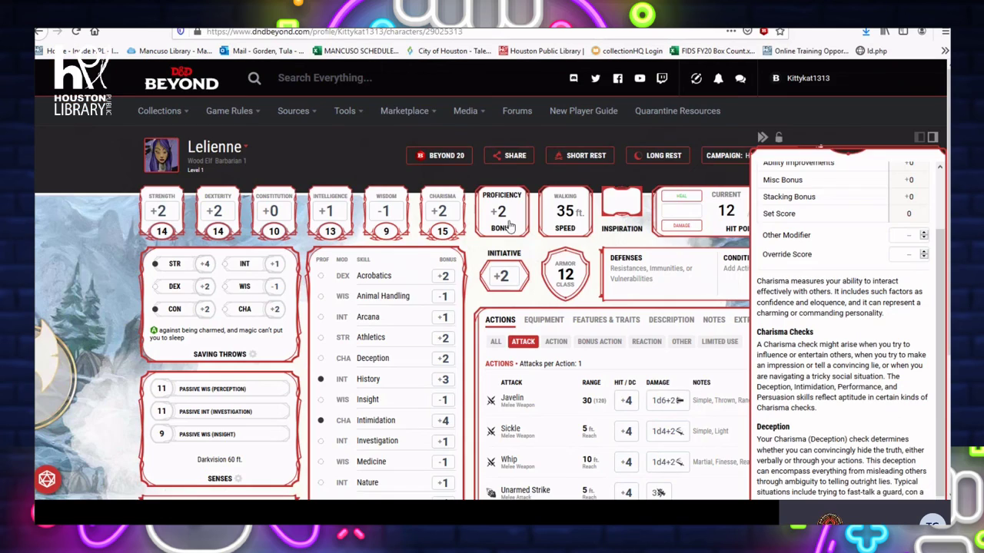
Dismiss the character options menu and the Charisma rules panel to show the full sheet
click(258, 164)
click(908, 119)
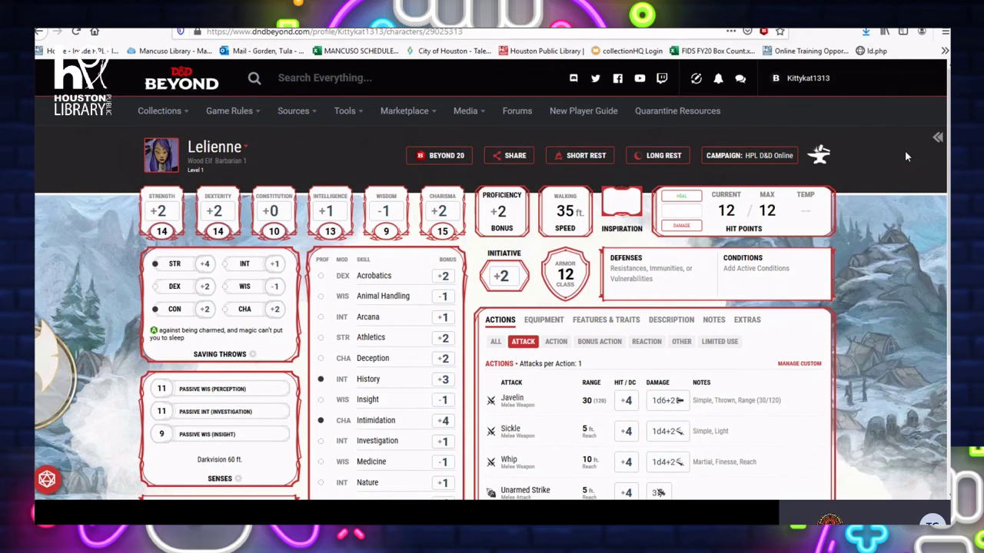
scroll(872, 299, down, 2)
scroll(872, 296, up, 2)
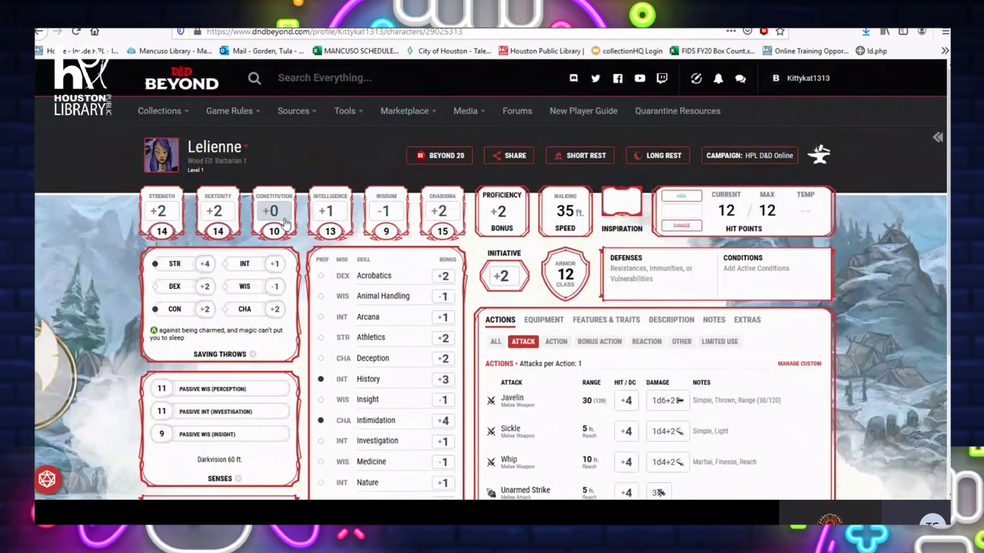